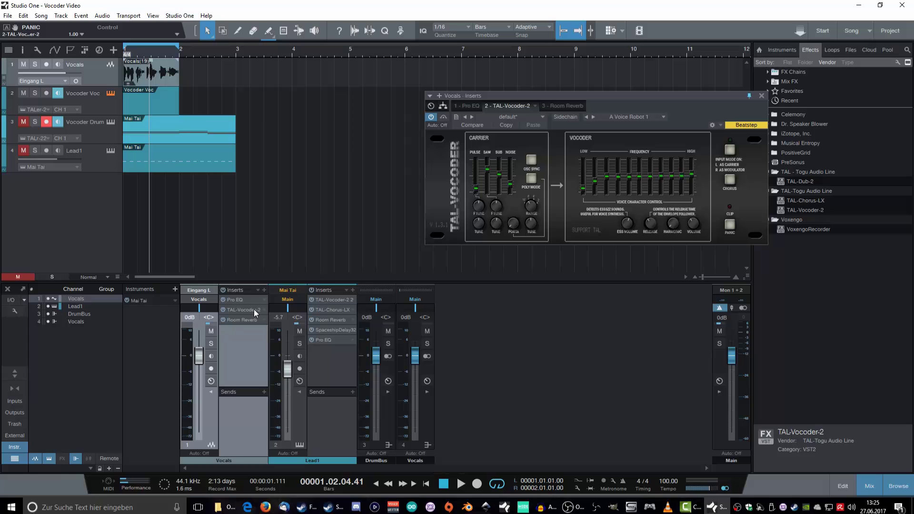
- Start looped playback of bars 1–2 to hear the Vocals through TAL-Vocoder-2
click(458, 488)
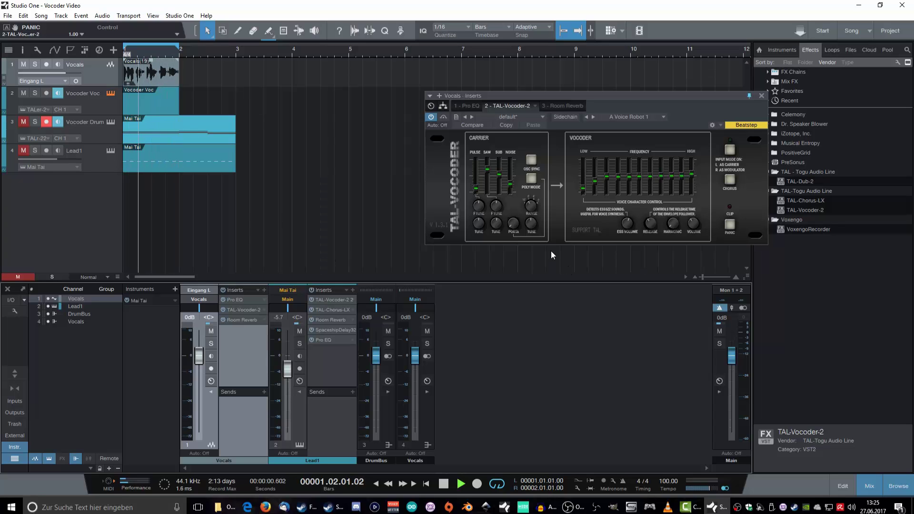
- Open the Vocoder Voc part in the piano roll and nudge the TAL-Vocoder Volume up slightly
double_click(159, 107)
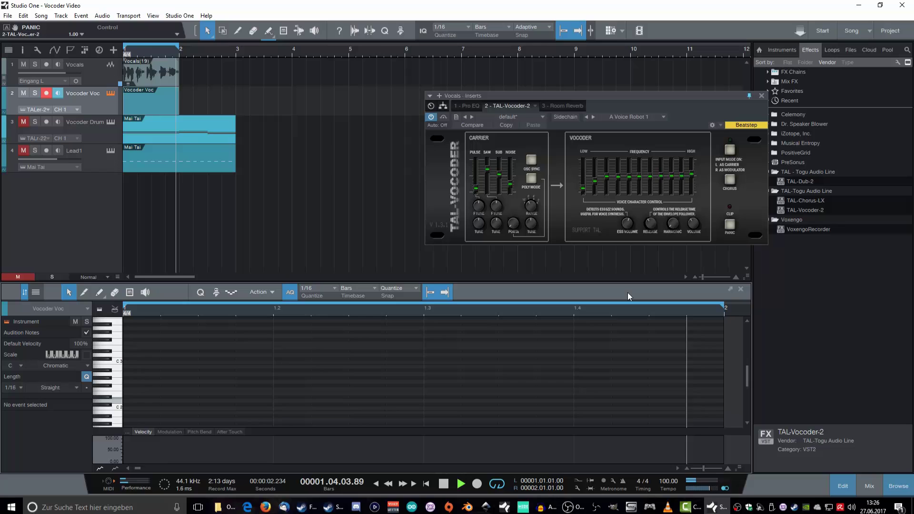
click(695, 222)
drag(695, 221, 696, 216)
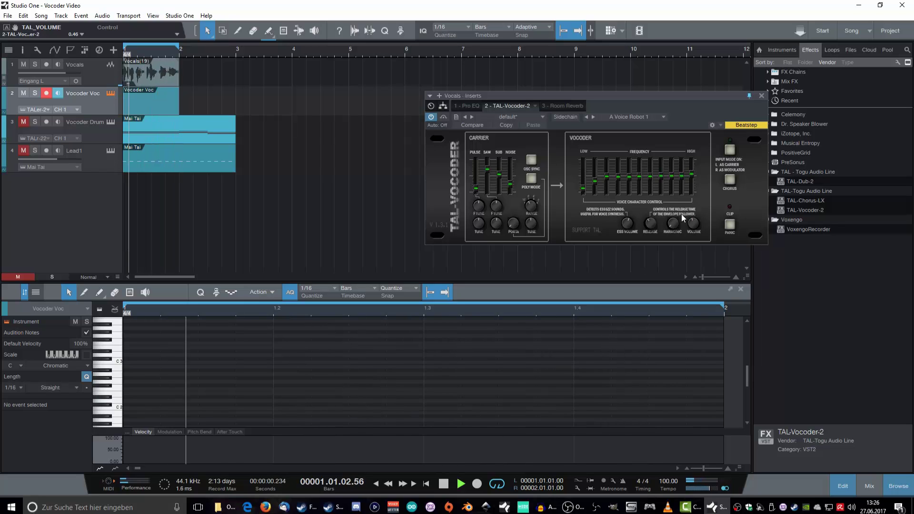
- Turn on TAL-Vocoder-2's POLY MODE and toggle its CHORUS effect
click(531, 179)
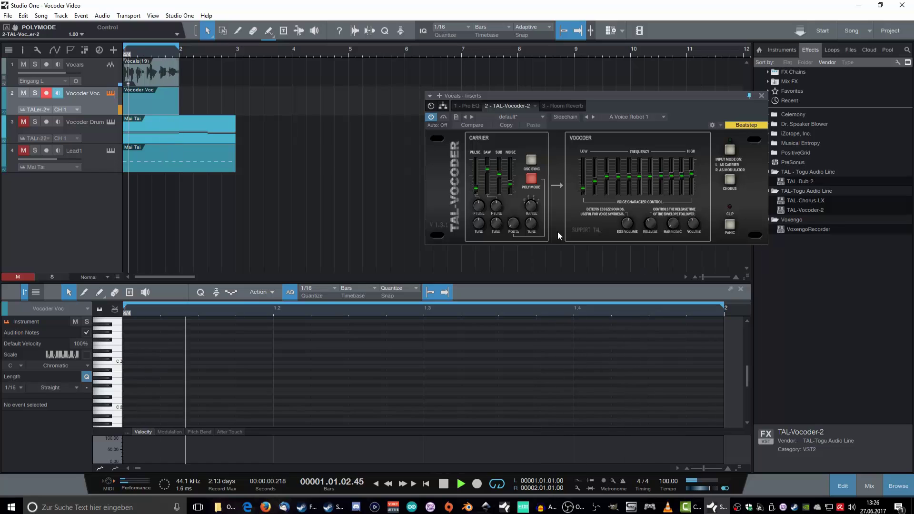
click(730, 179)
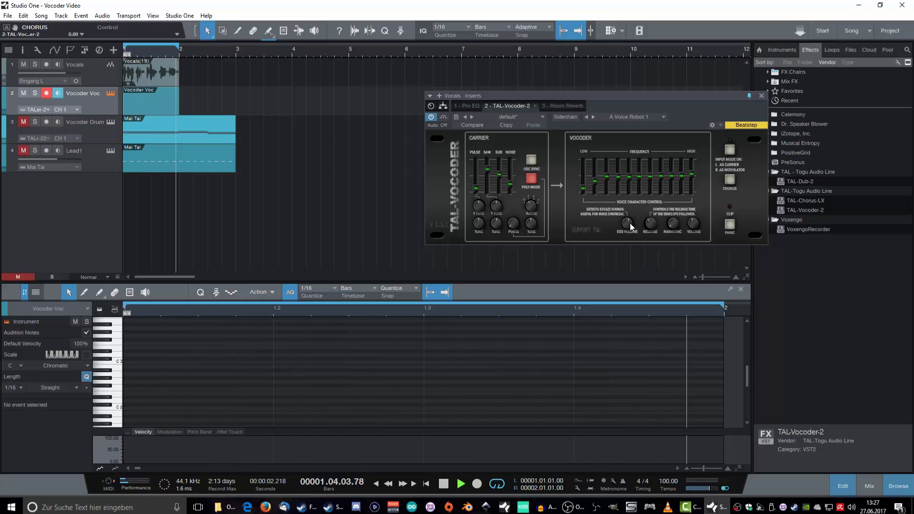
- Set ESS VOLUME to about 0.64, adjust HARMONIC, and lift one frequency band slightly
mouse_move(630, 224)
mouse_down()
mouse_move(625, 262)
mouse_move(633, 217)
mouse_move(631, 232)
mouse_move(647, 223)
mouse_up()
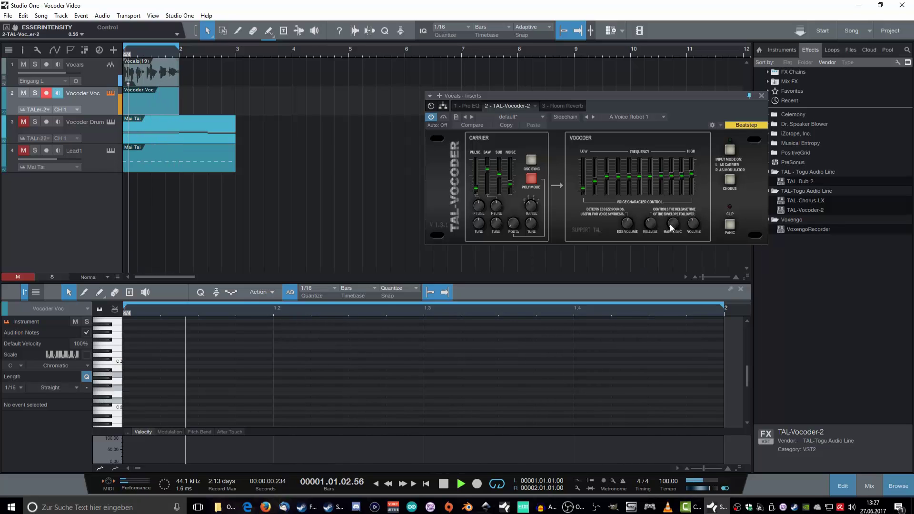
drag(671, 224, 670, 212)
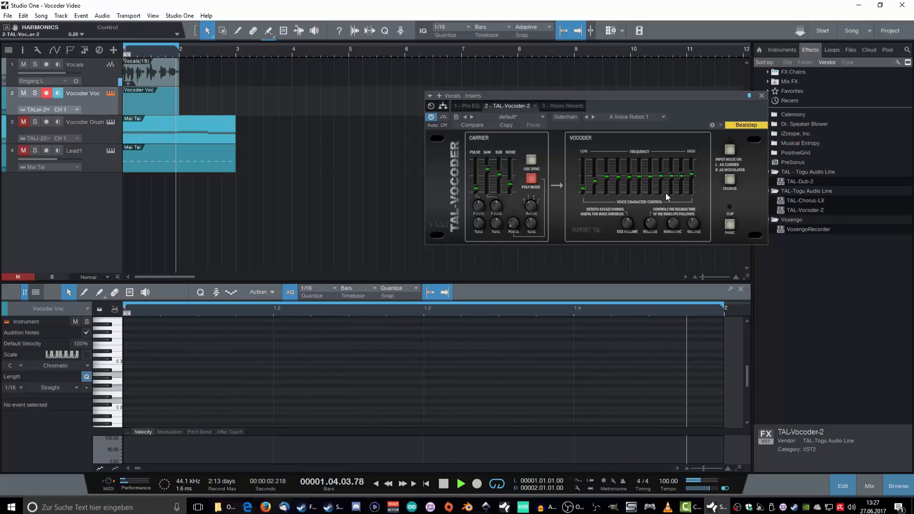
drag(660, 171, 659, 161)
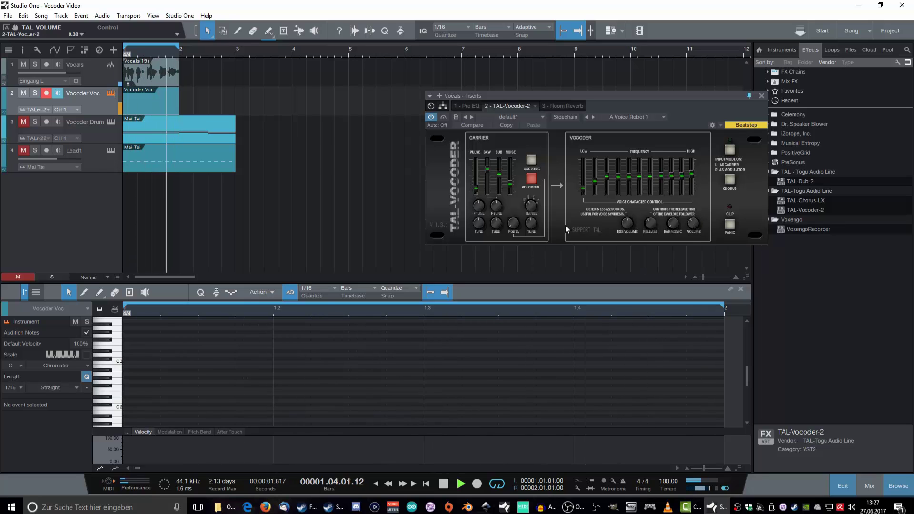
- Raise the carrier's transpose Range knob, then lower it a little
click(530, 209)
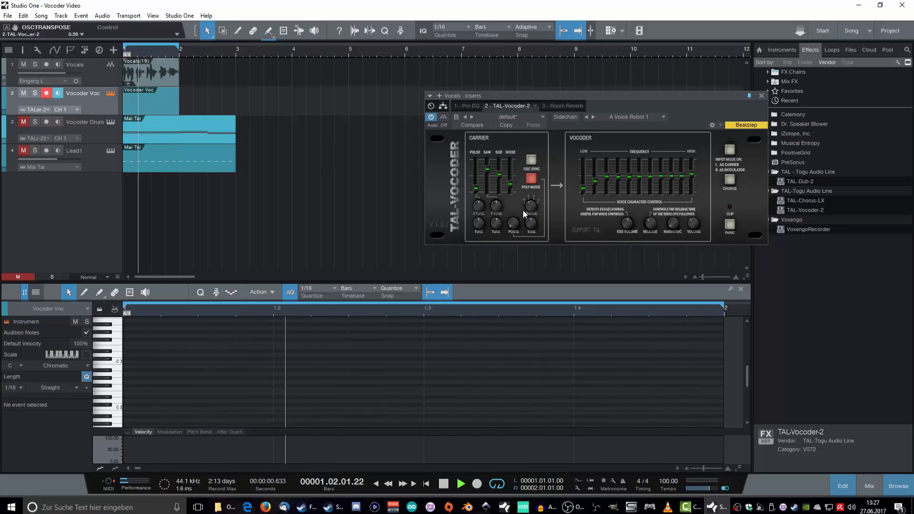
drag(522, 210, 529, 200)
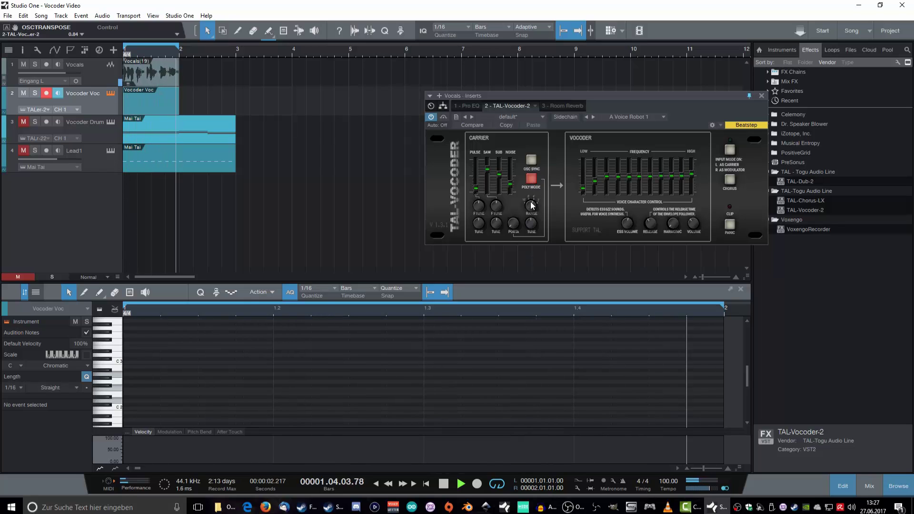
mouse_move(530, 173)
mouse_down()
mouse_move(533, 205)
mouse_move(520, 238)
mouse_move(534, 190)
mouse_up()
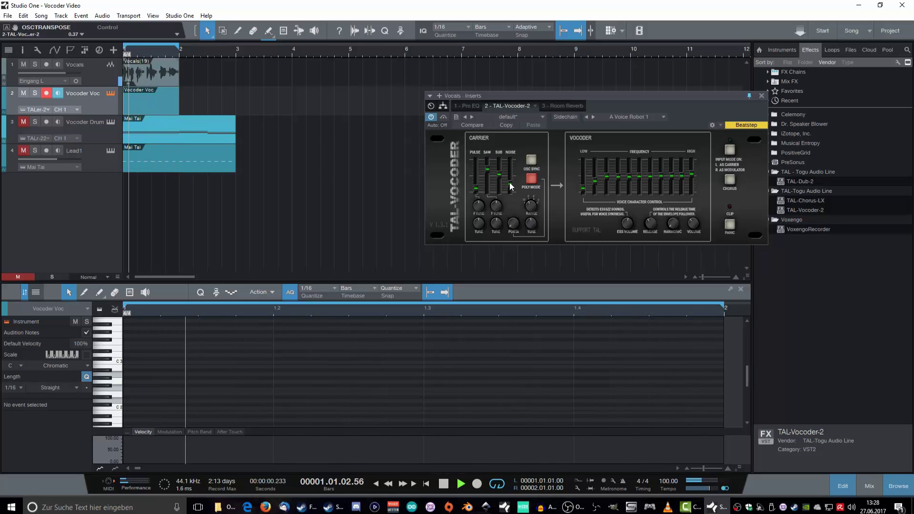
- Pull the carrier's noise and sub levels down and raise the saw and pulse levels
drag(511, 186, 510, 191)
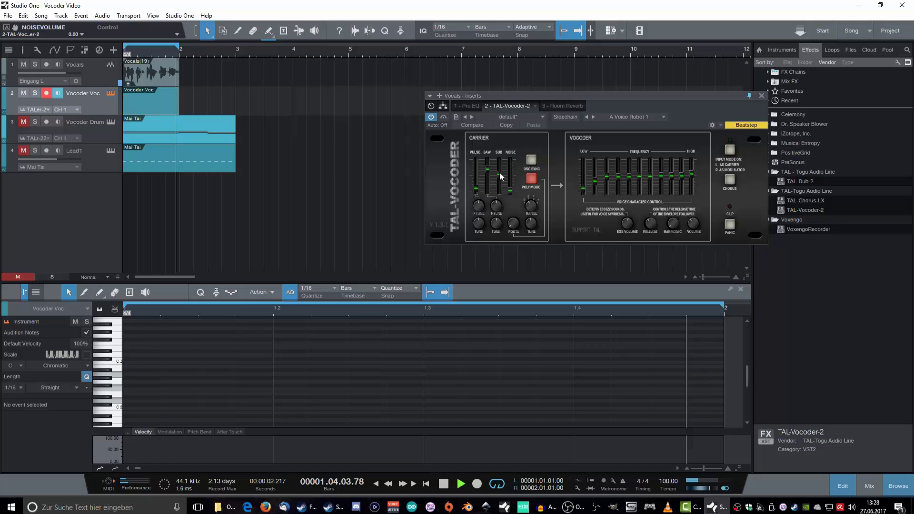
drag(499, 172, 489, 191)
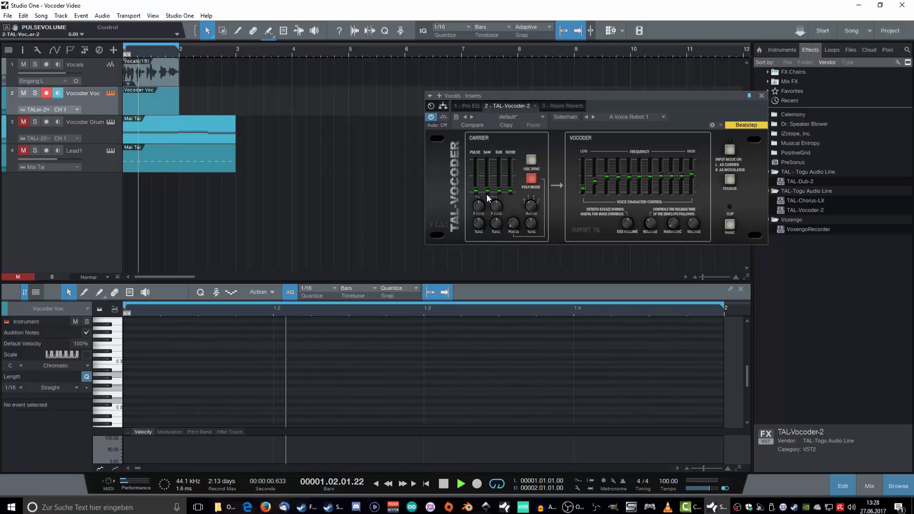
drag(488, 192, 501, 102)
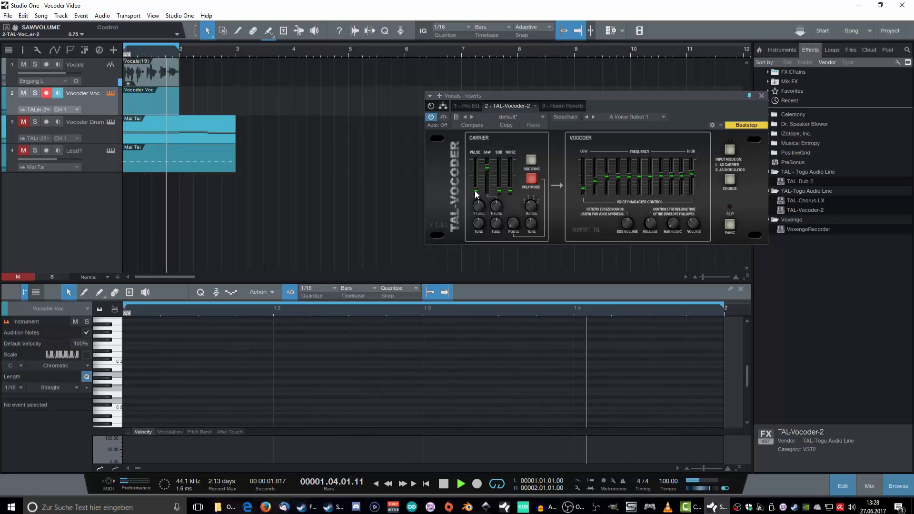
drag(475, 190, 504, 130)
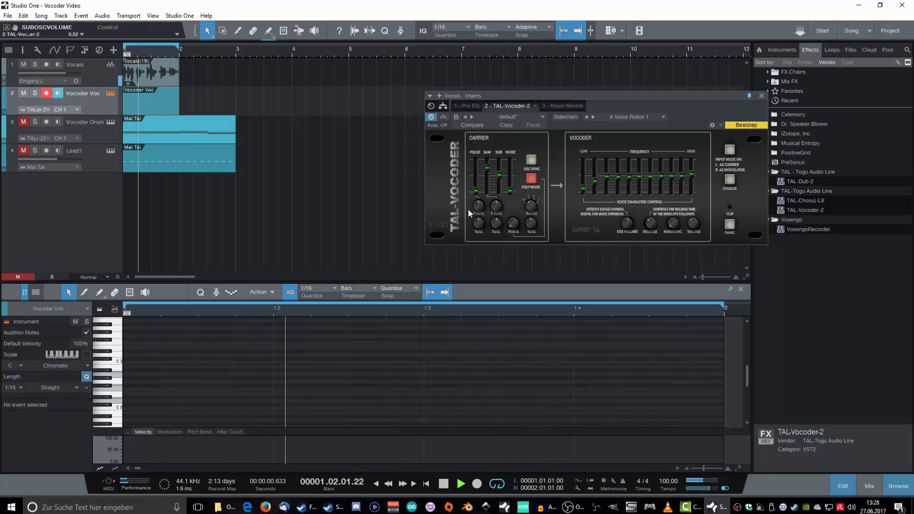
- Set the carrier's saw TUNE to about 0.52 and push PORTA up toward maximum
click(496, 205)
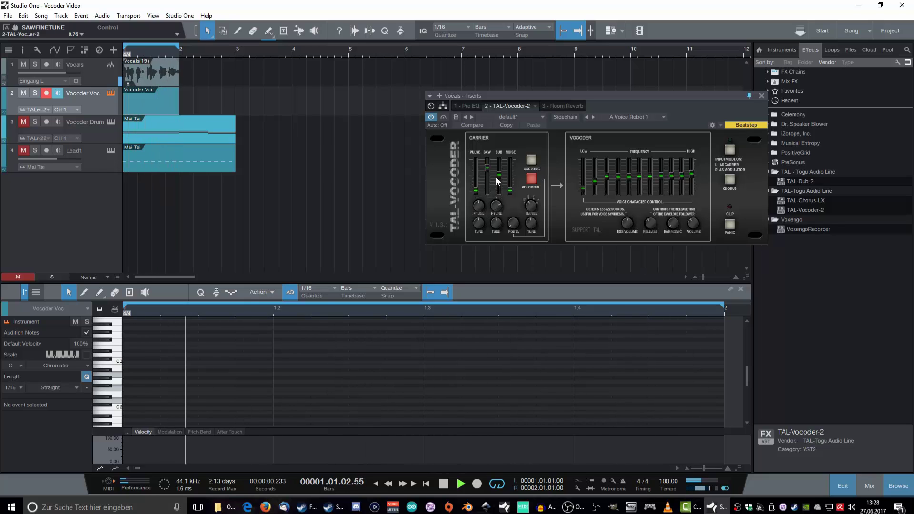
drag(496, 177, 494, 209)
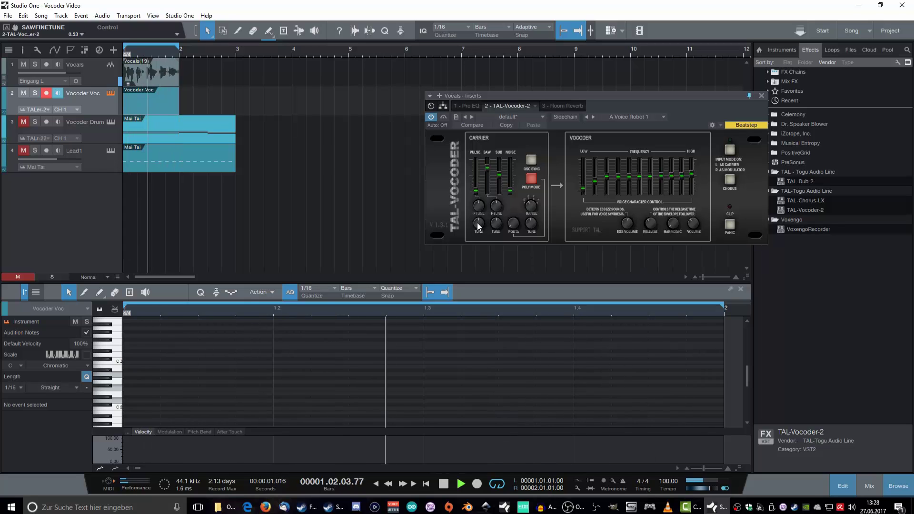
drag(495, 232, 490, 279)
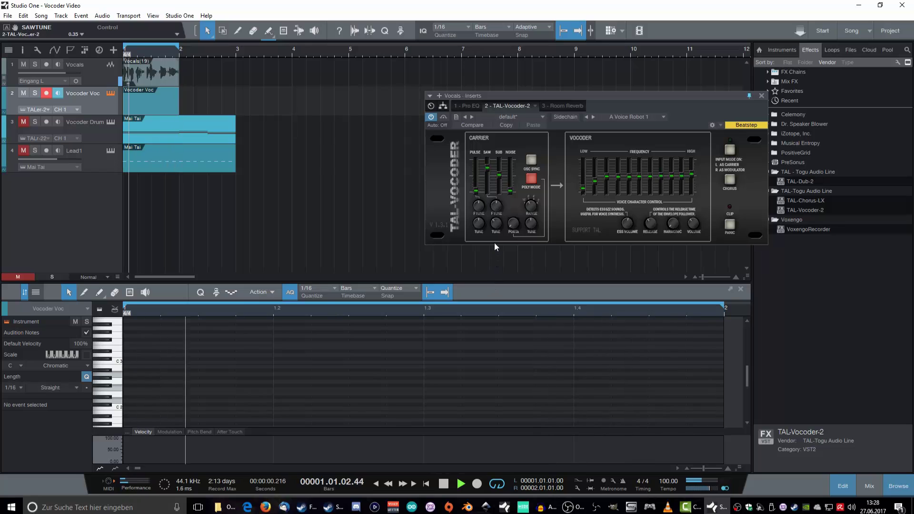
drag(494, 242, 479, 225)
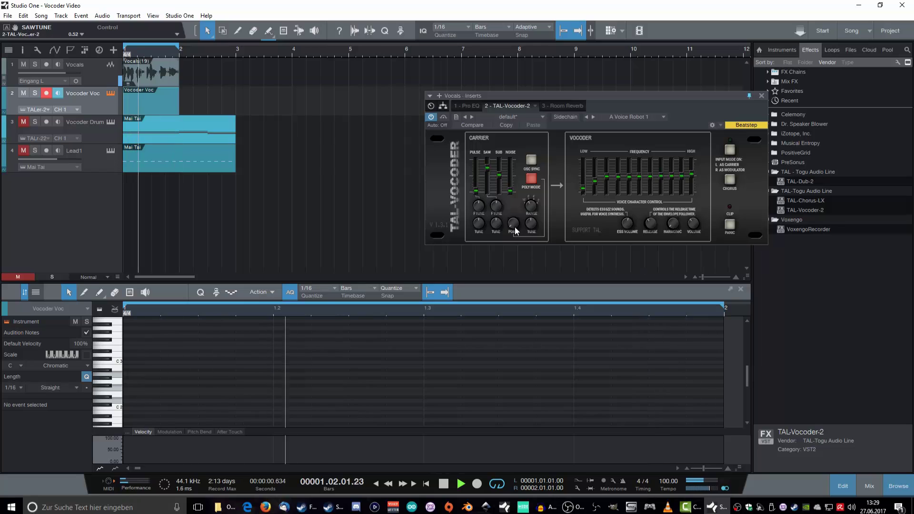
drag(515, 227, 513, 223)
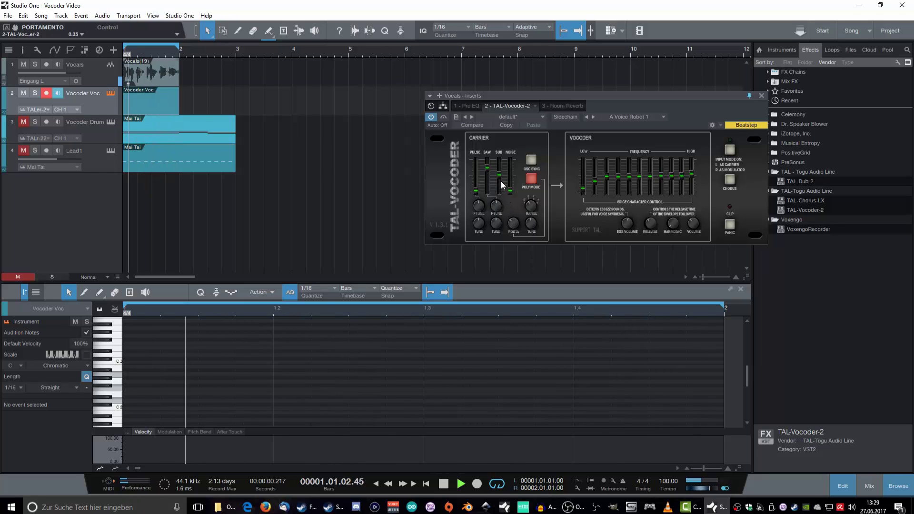
drag(501, 181, 484, 239)
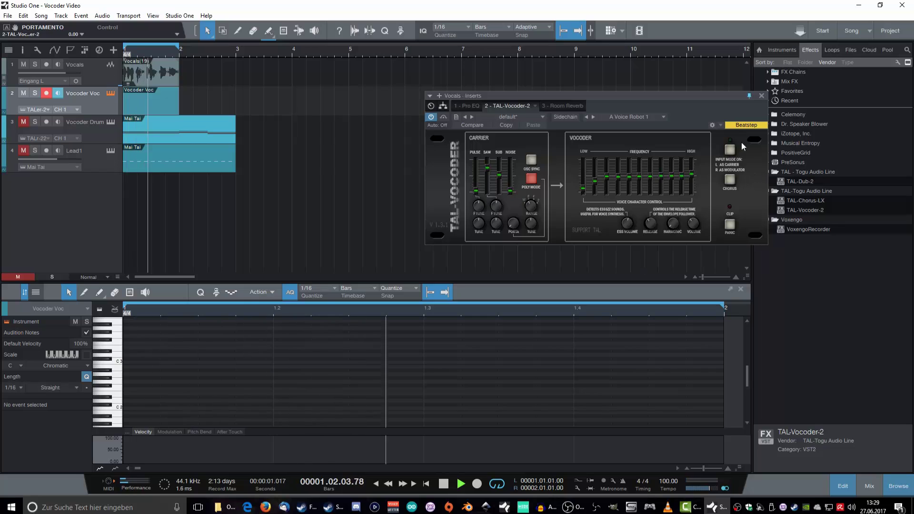
- Close the Vocals vocoder window, loop bars 1–2, and unmute and select Lead1
click(762, 95)
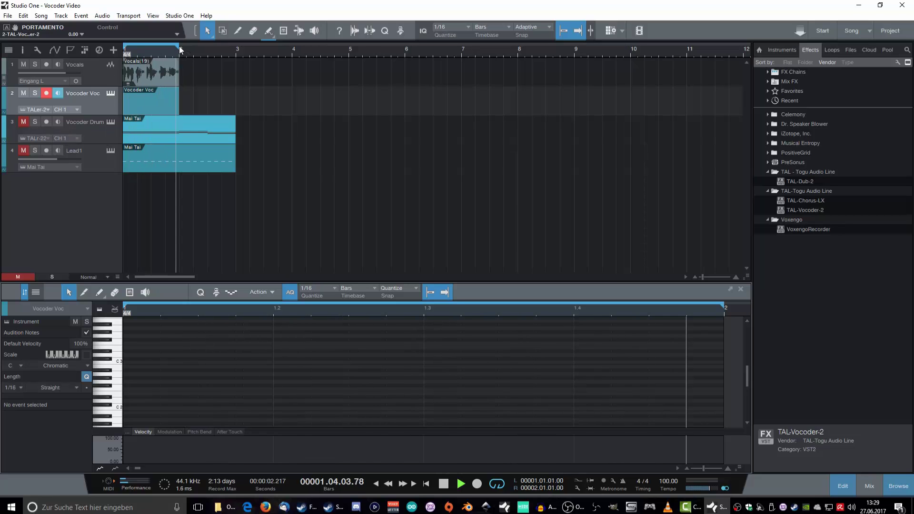
drag(180, 47, 235, 49)
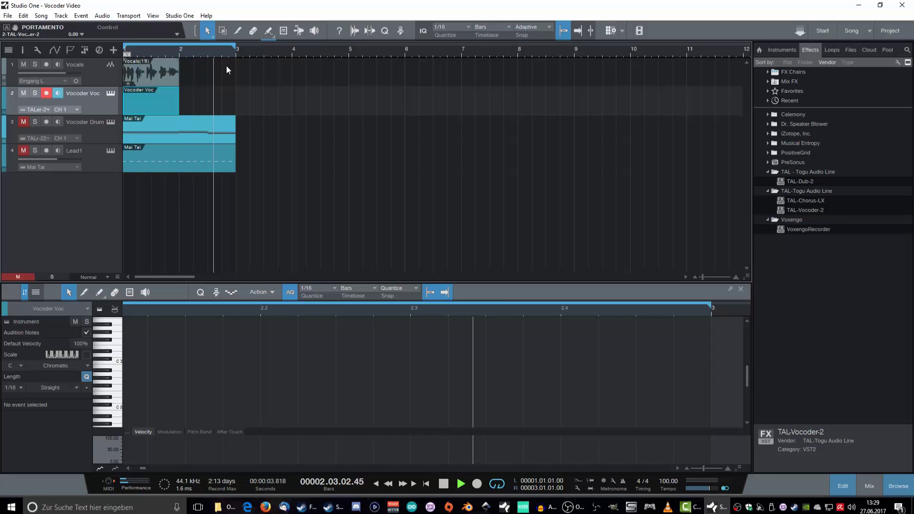
click(23, 151)
click(90, 162)
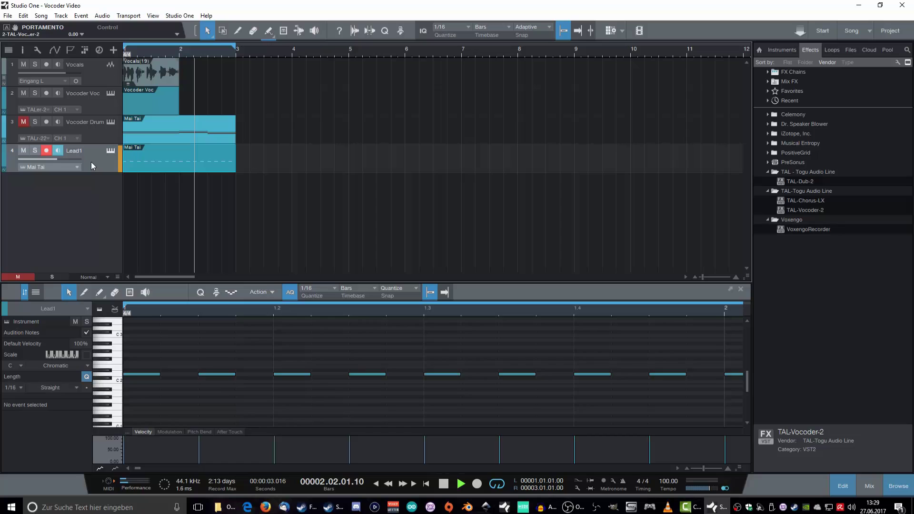
- In the mixer, activate Lead1's TAL-Vocoder-2 insert and unmute Vocoder Drum
key(F3)
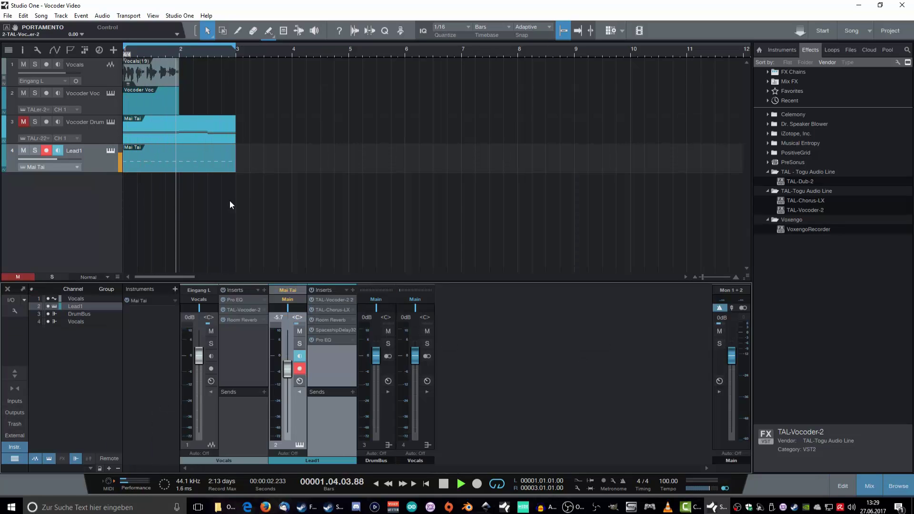
click(311, 300)
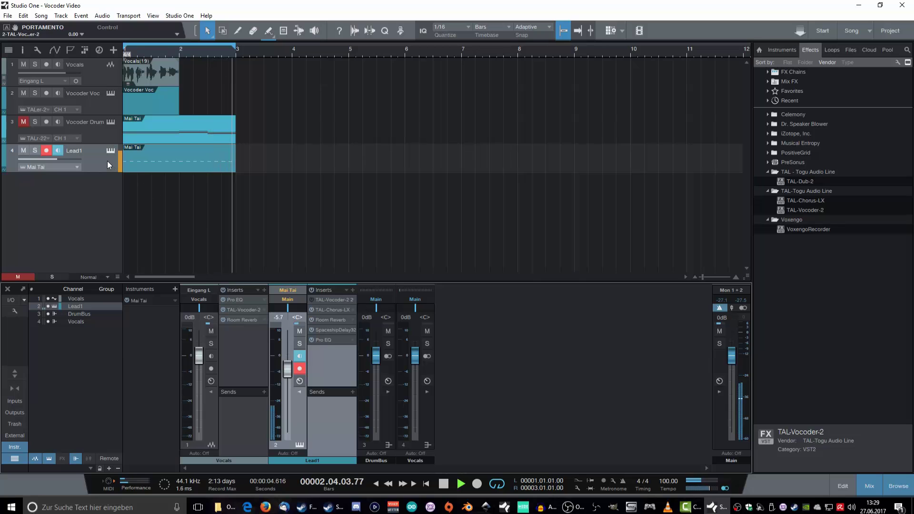
click(24, 122)
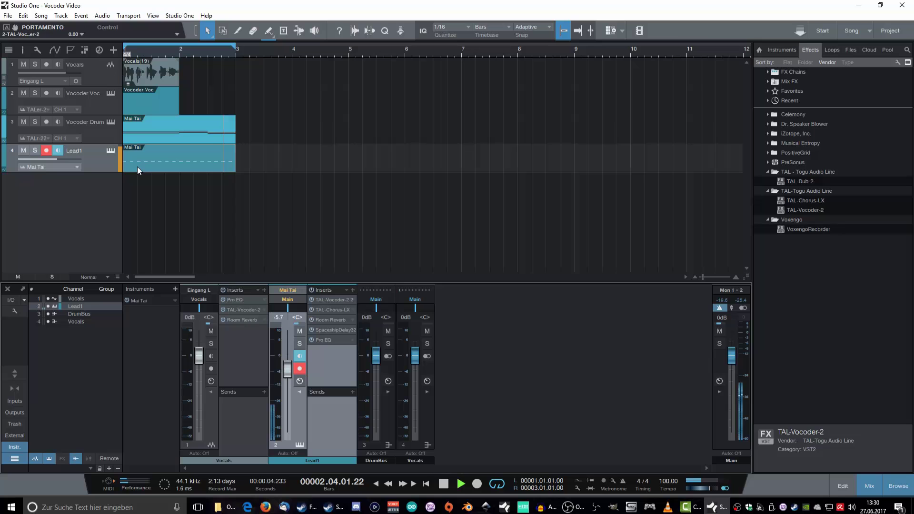
- Open the Vocoder Drum part's notes and Lead1's TAL-Vocoder, then toggle its CHORUS
double_click(174, 138)
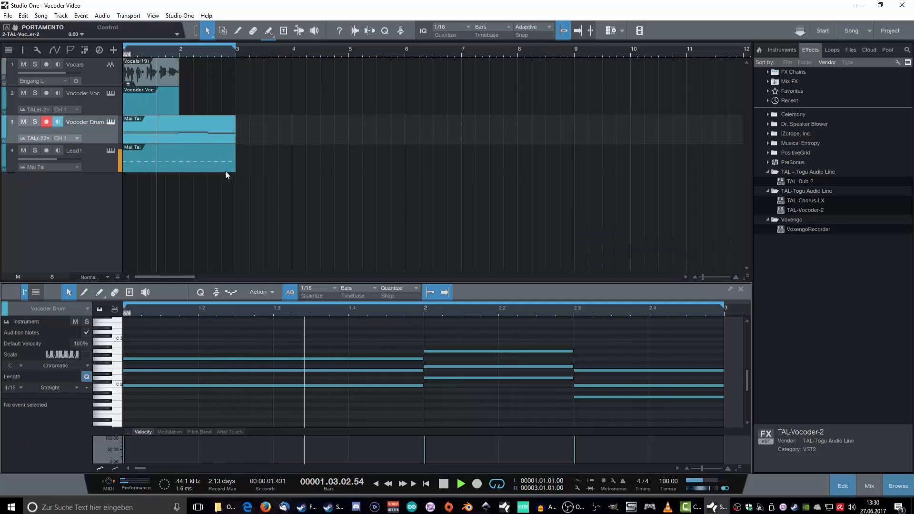
click(109, 123)
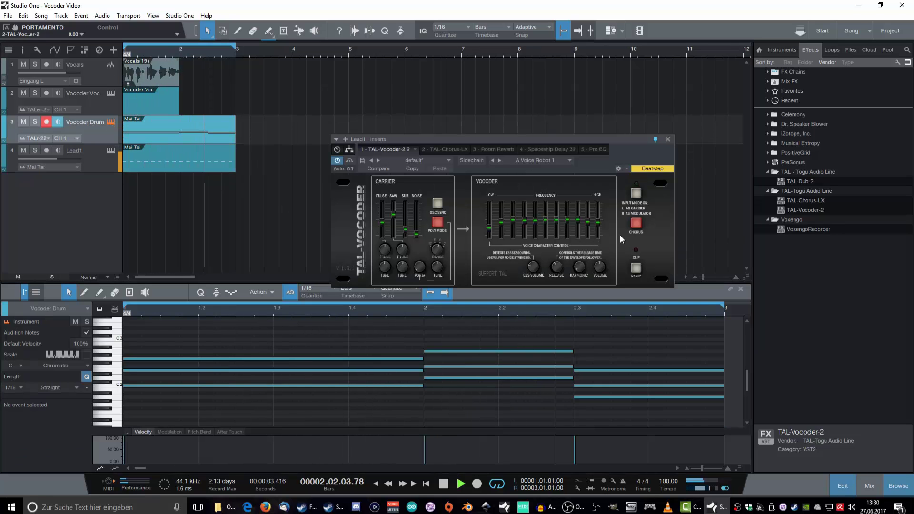
click(635, 224)
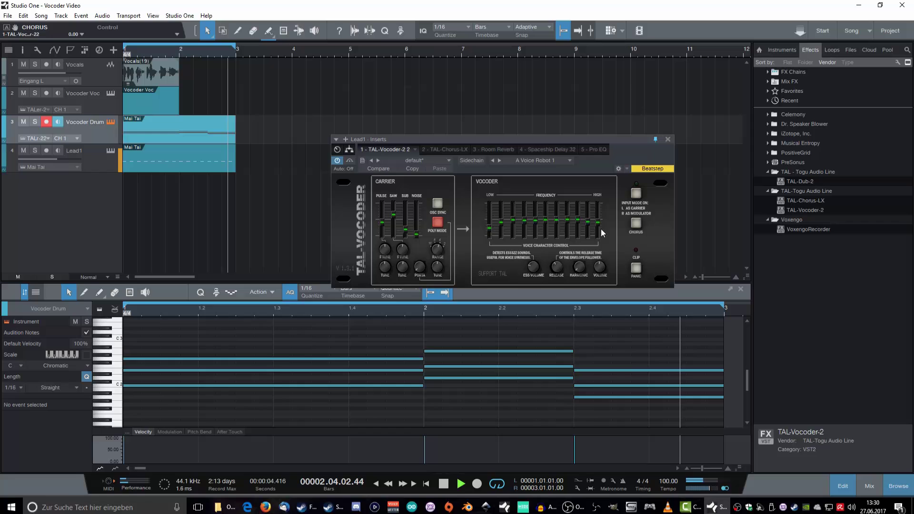
- Turn POLY MODE off and on again, zero the SUB level, and raise PULSE to about 0.66
click(437, 224)
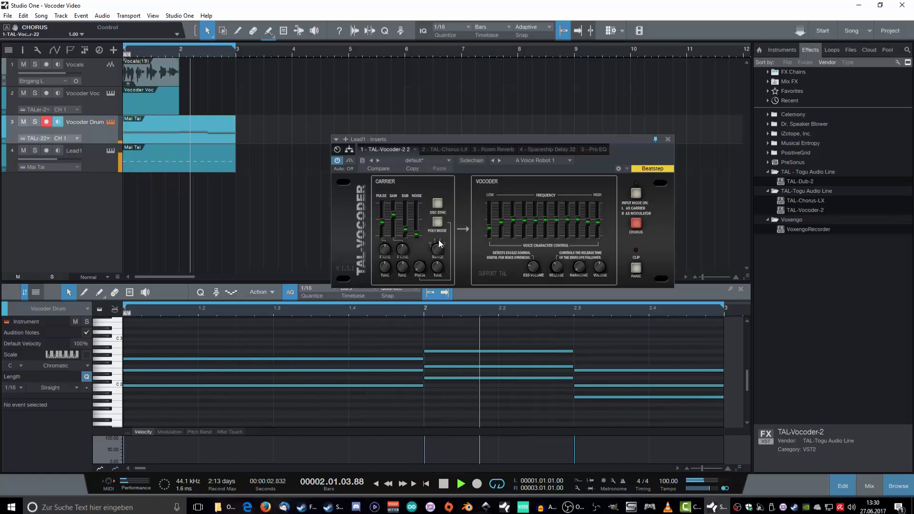
click(436, 222)
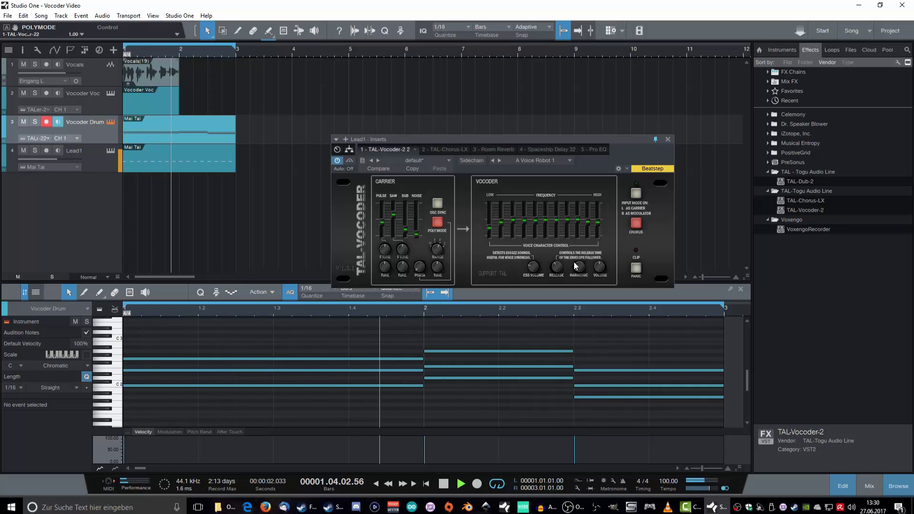
drag(405, 230, 395, 168)
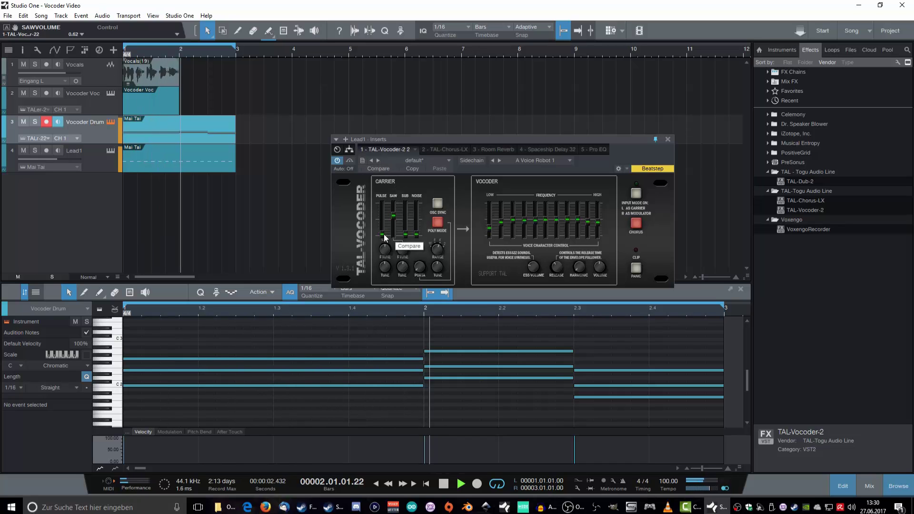
mouse_move(385, 238)
mouse_down()
mouse_move(391, 186)
mouse_move(396, 238)
mouse_move(384, 196)
mouse_move(381, 223)
mouse_up()
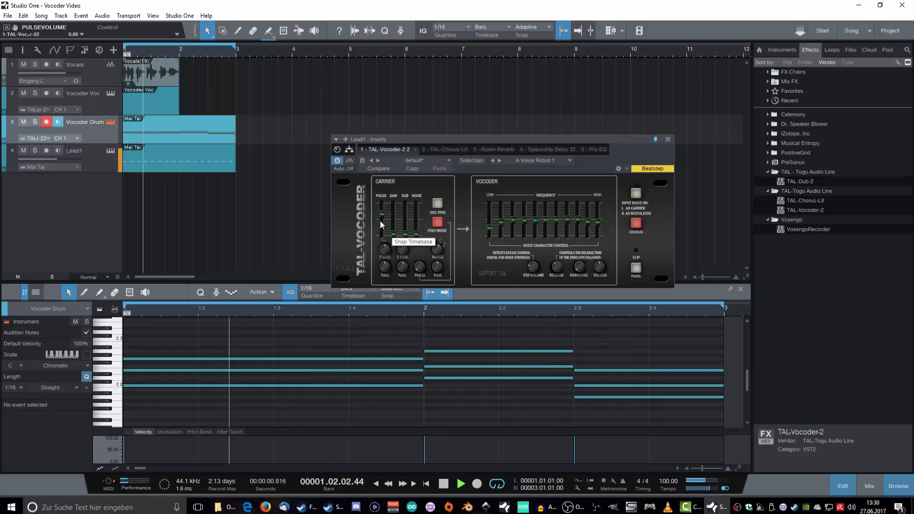